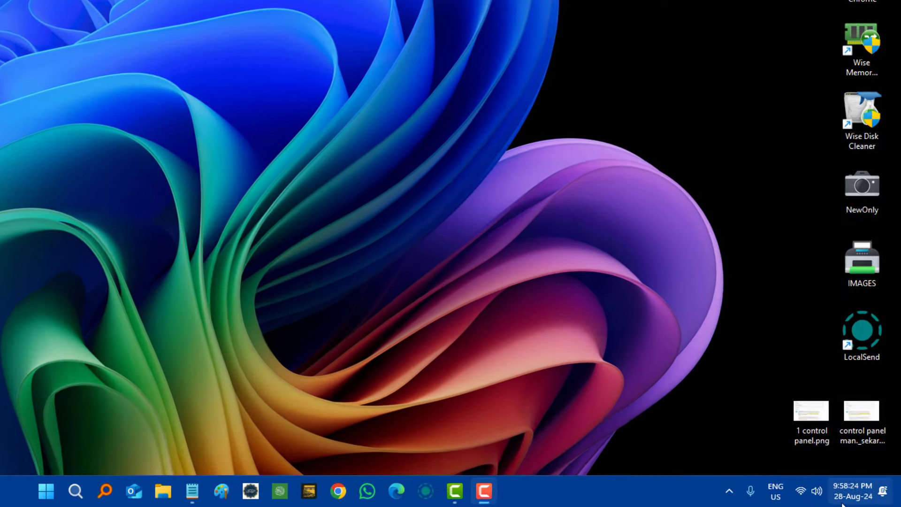
Step: Open the connected Wi-Fi network's properties from the network and internet settings and toggle the option to connect automatically when in range
click(806, 492)
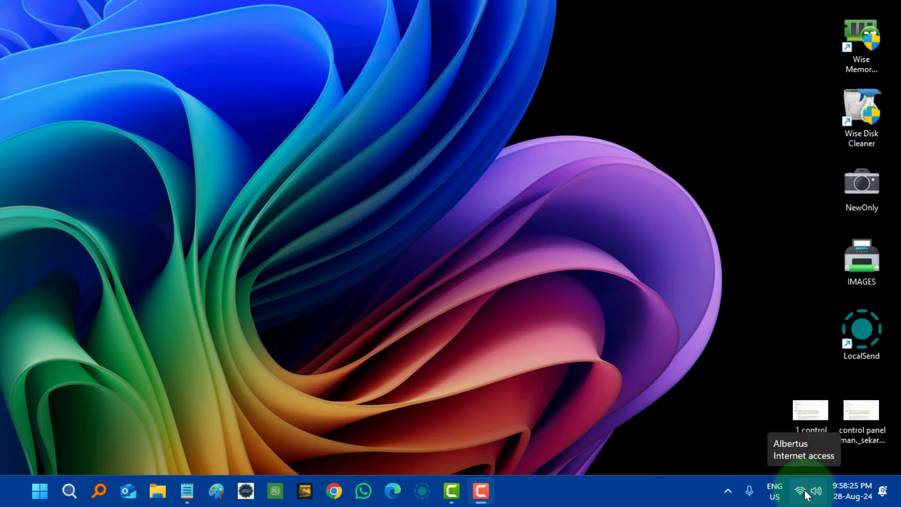
right_click(806, 493)
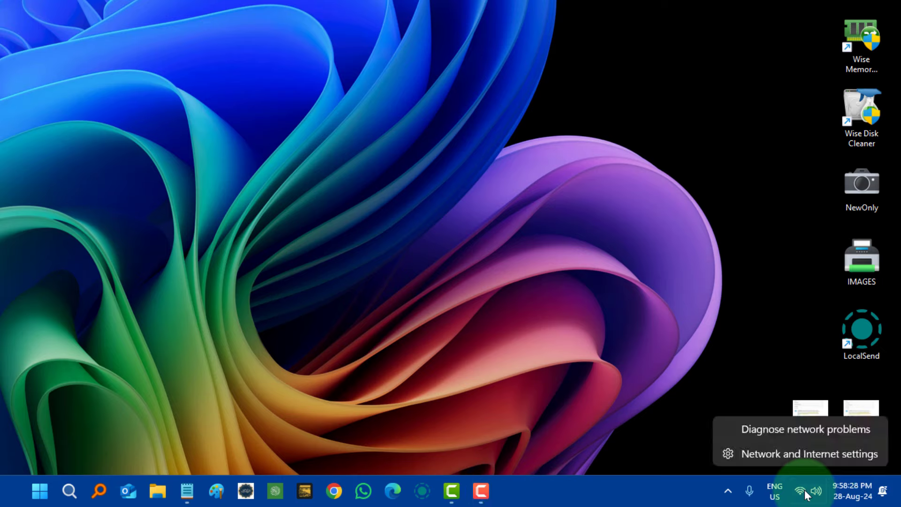
click(814, 454)
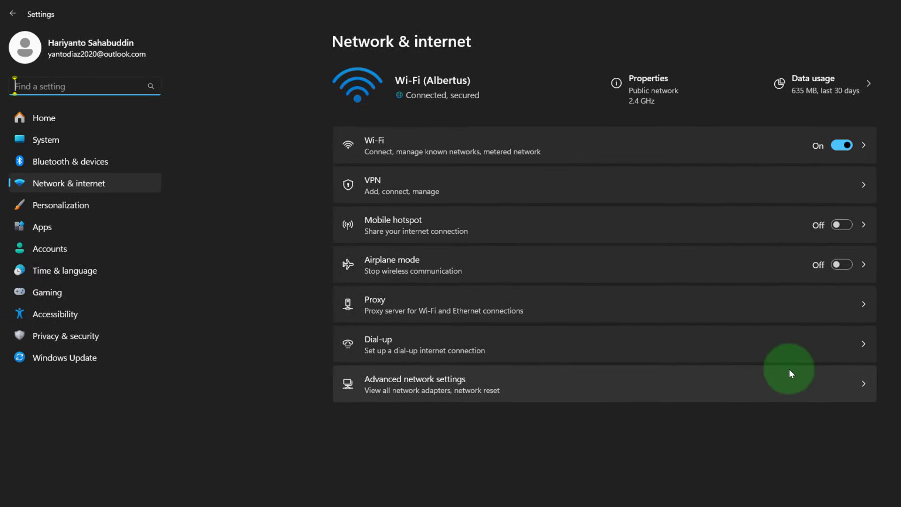
click(481, 152)
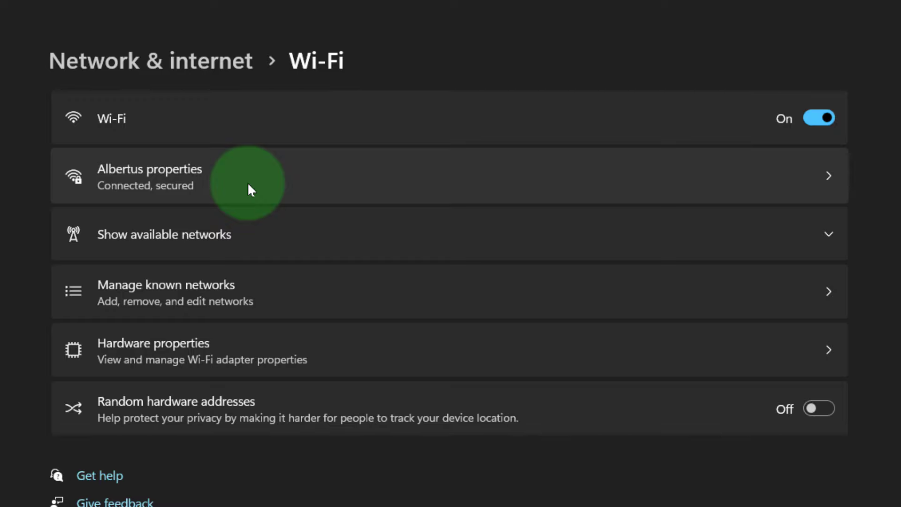
click(172, 181)
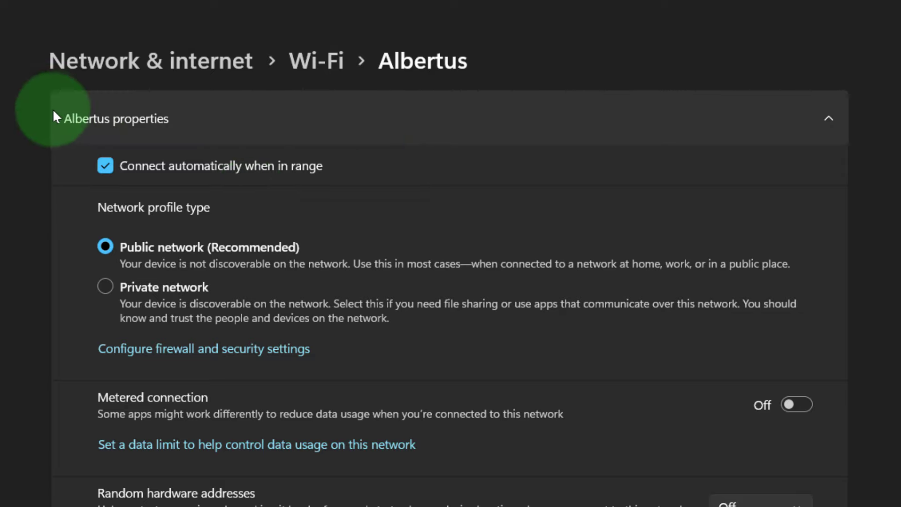
click(104, 167)
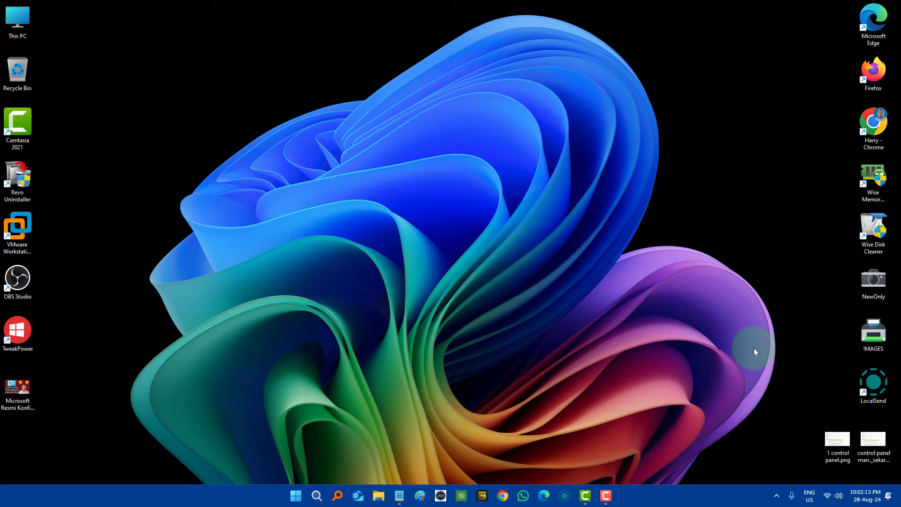
Step: Open the Windows Settings and go to the list of known Wi-Fi networks to manage them
key(super+i)
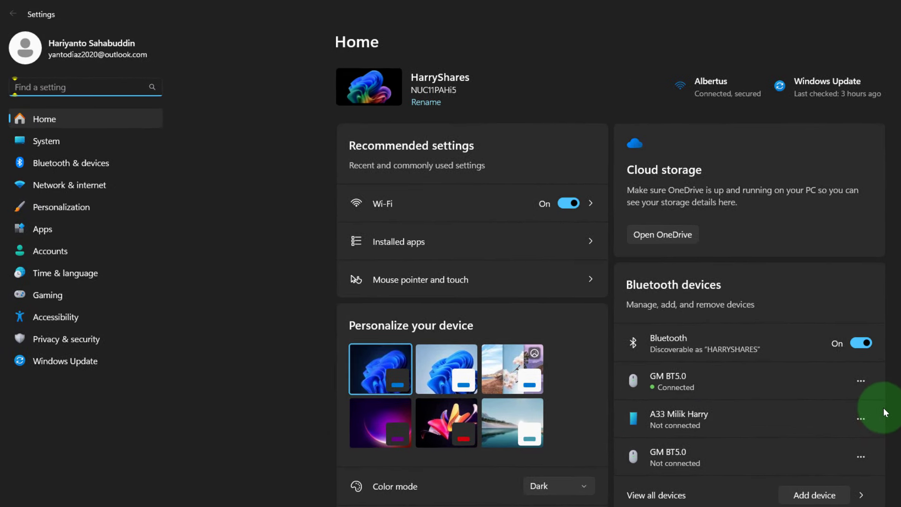
click(123, 186)
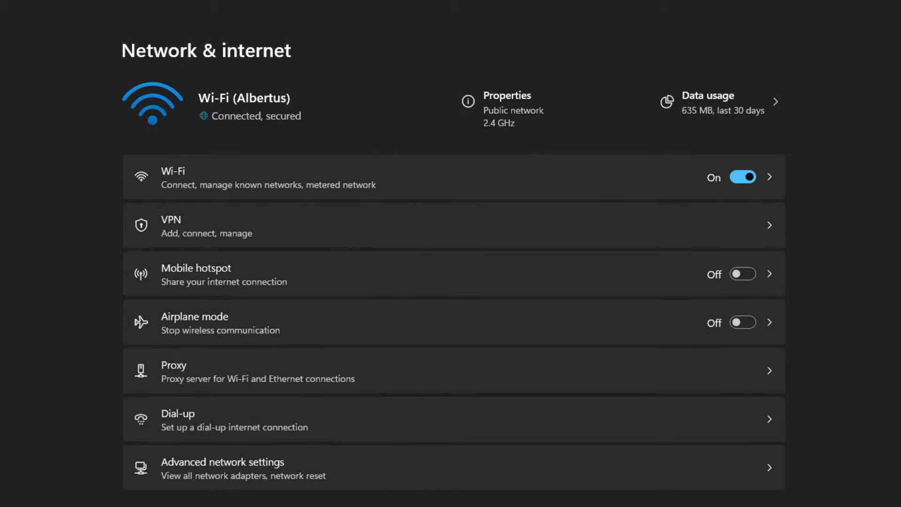
click(236, 171)
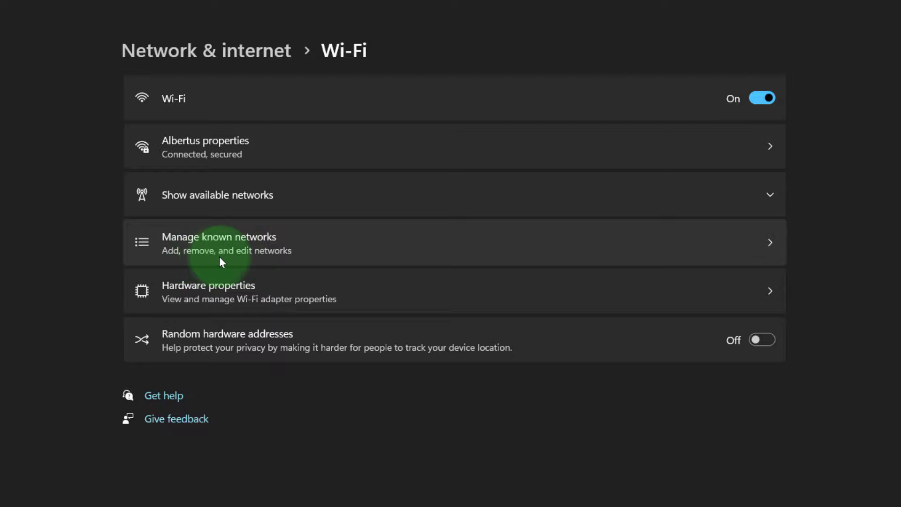
click(316, 258)
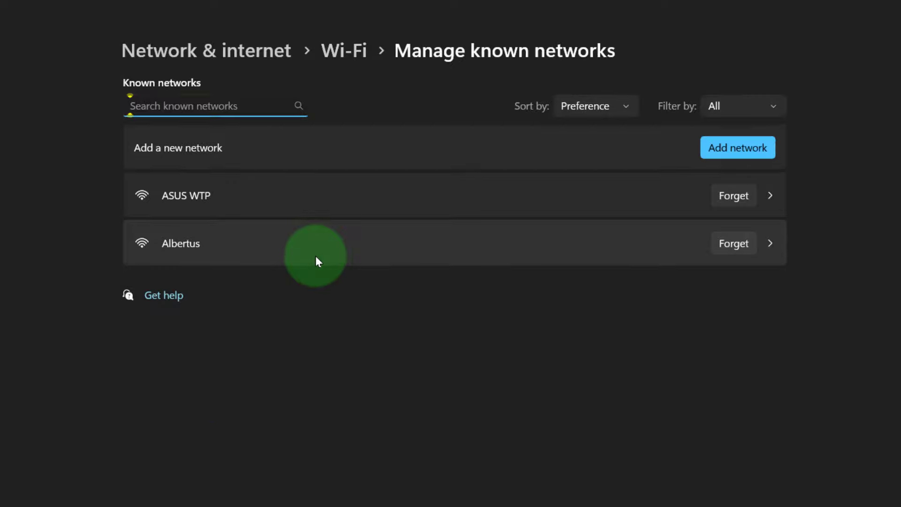
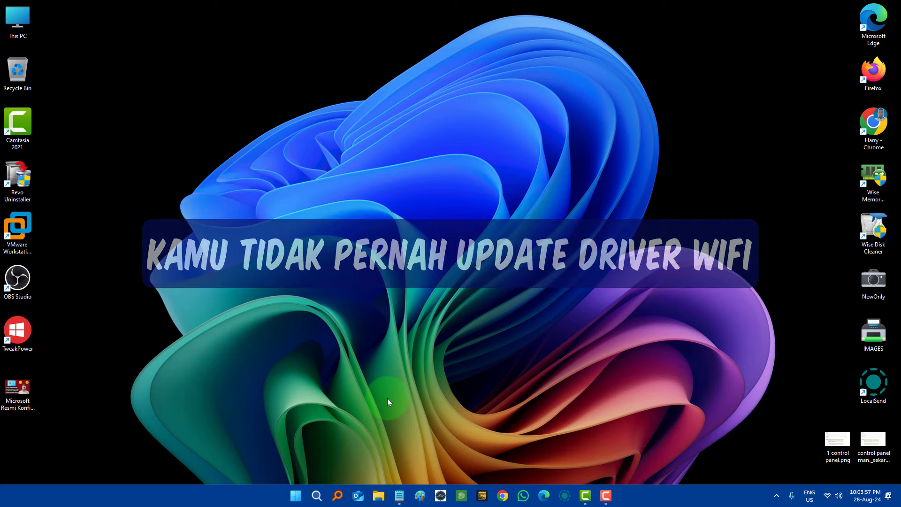
Step: Search Windows for "de", open Device Manager and move its window toward the middle of the desktop
click(316, 496)
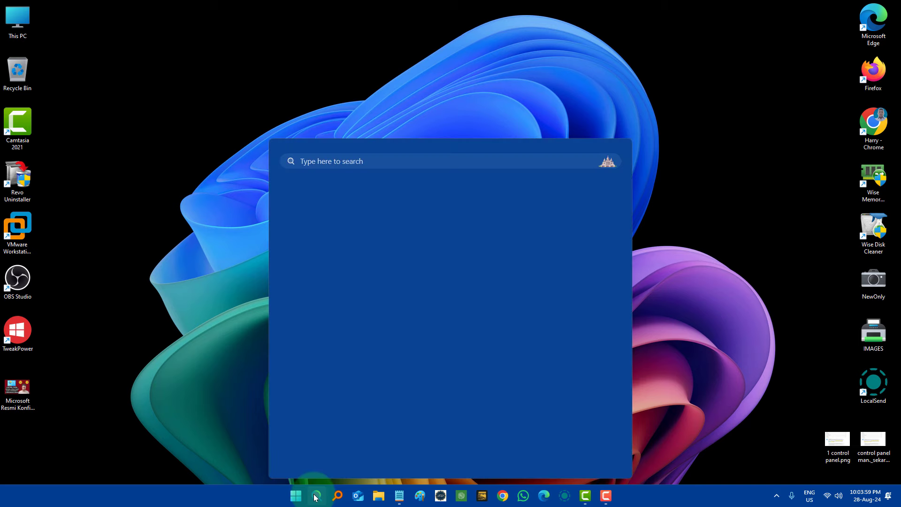
text(de)
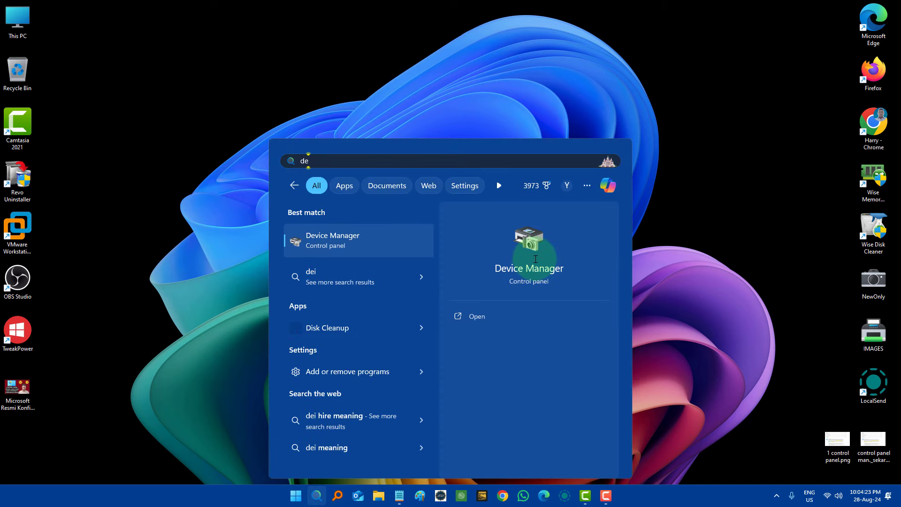
click(536, 259)
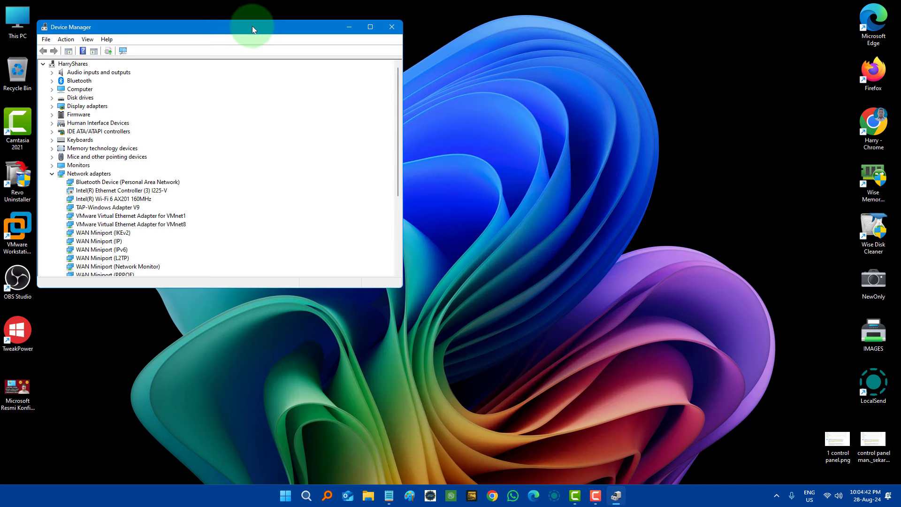
drag(252, 29, 451, 33)
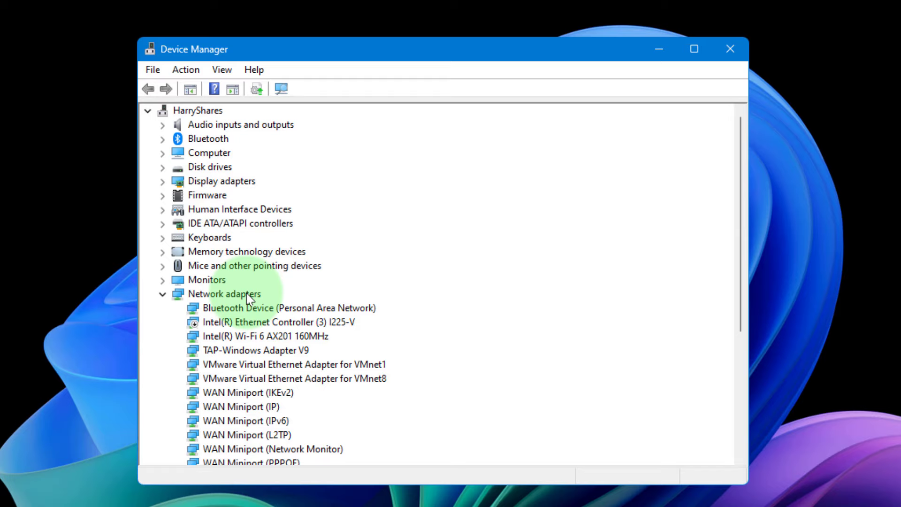
Step: Update the driver of the Intel(R) Wi-Fi 6 AX201 160MHz network adapter with an automatic driver search
click(252, 337)
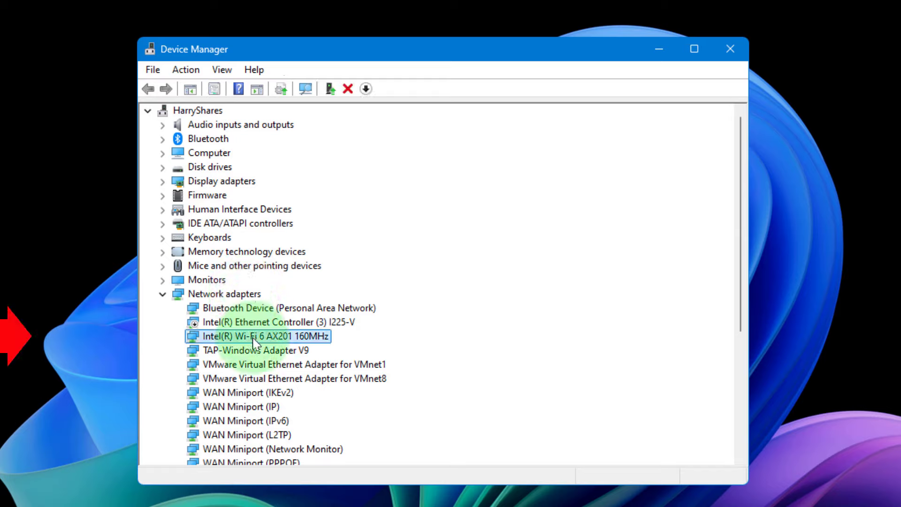
right_click(283, 341)
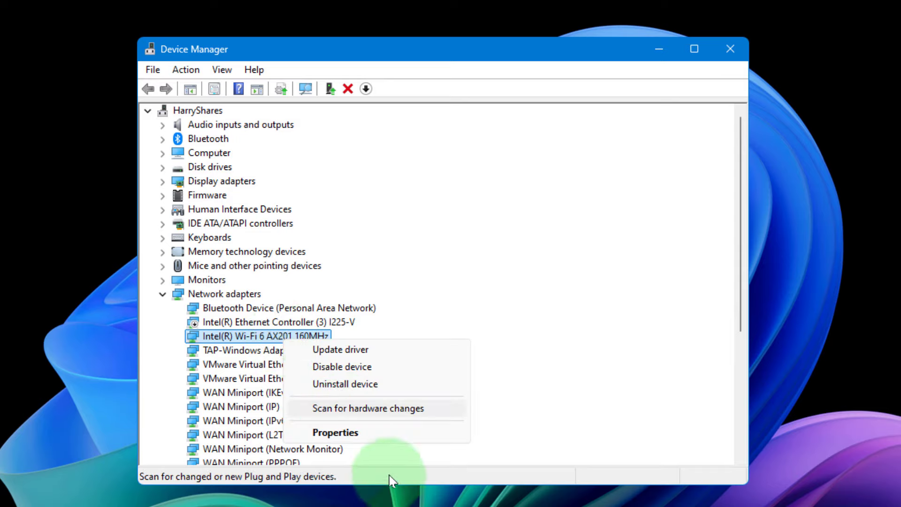
click(406, 352)
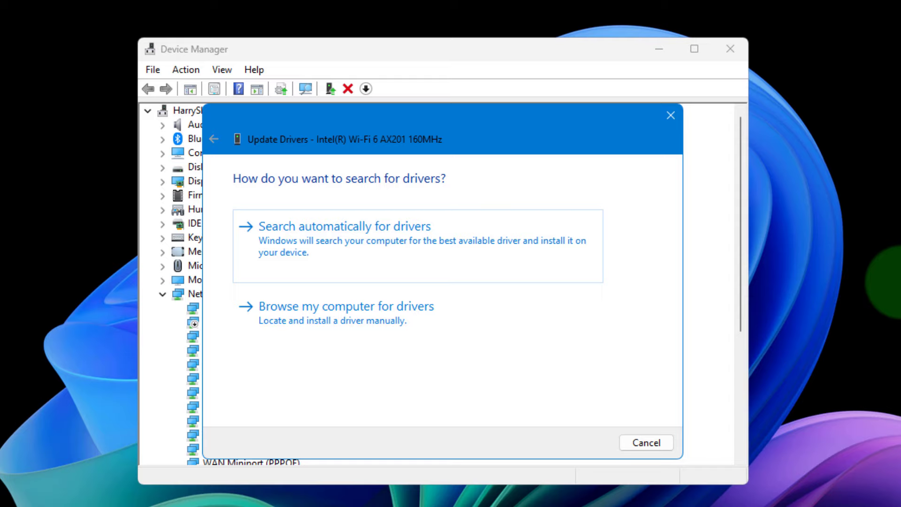
click(460, 239)
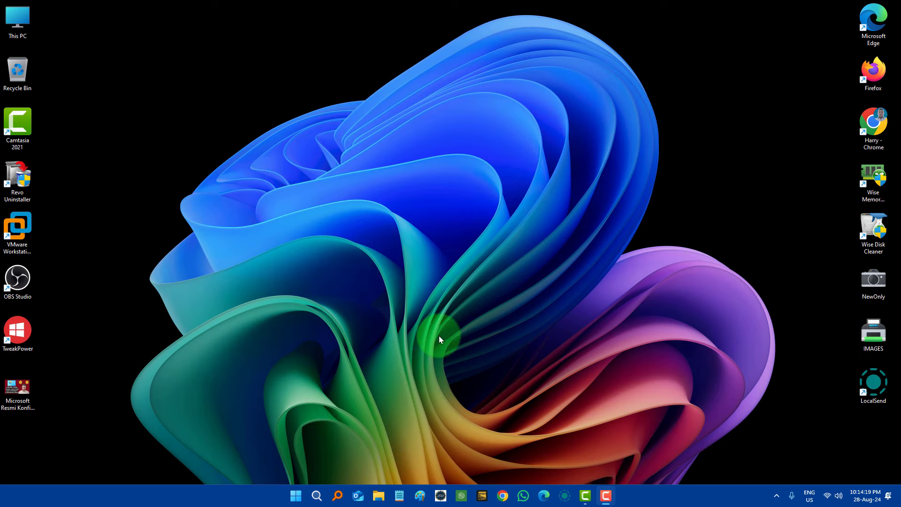
Step: Search Windows for "ser", open Services, and reposition and widen its window to show all columns
click(317, 497)
text(ser)
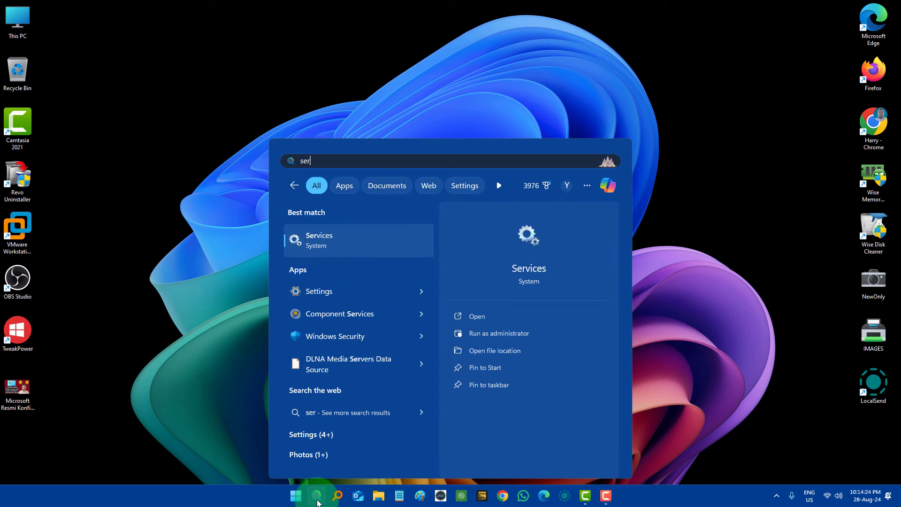
click(533, 266)
drag(303, 33, 509, 37)
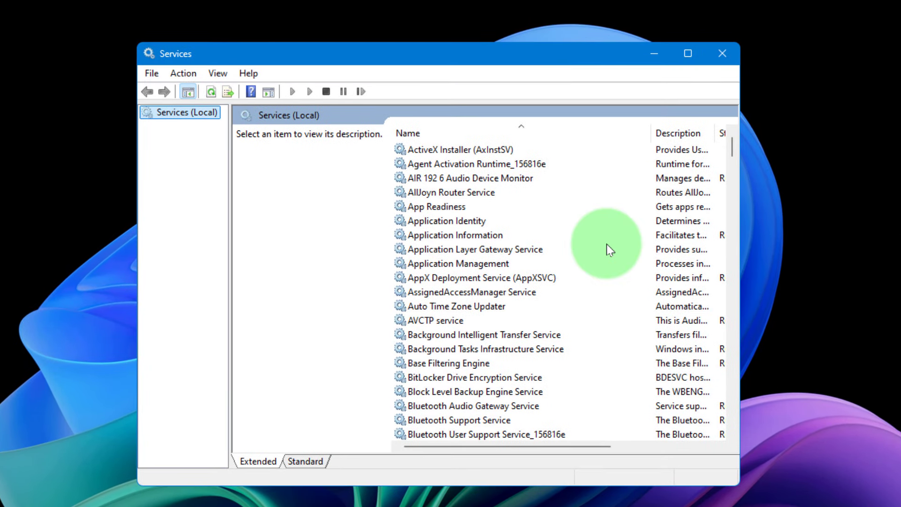
drag(739, 350, 899, 350)
Step: Find the WLAN AutoConfig service in the services list and open its properties
click(483, 335)
key(w)
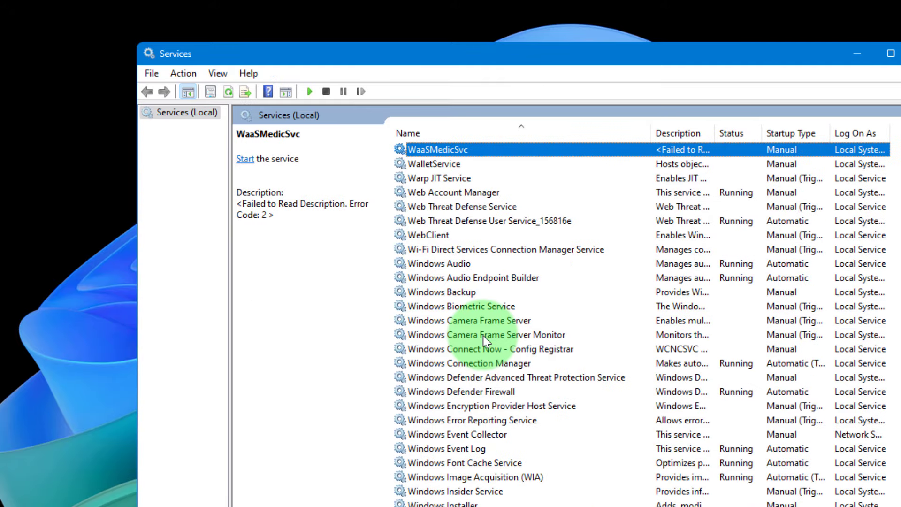
scroll(406, 230, down, 6)
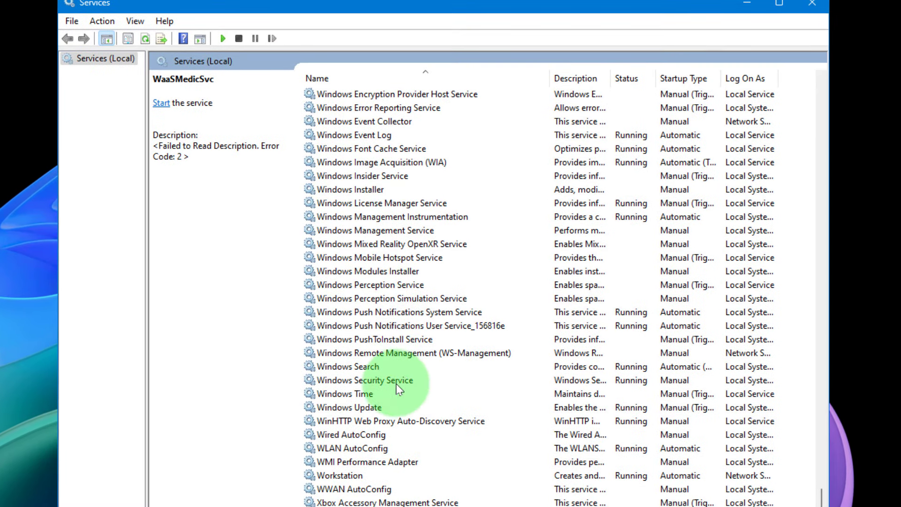
click(373, 450)
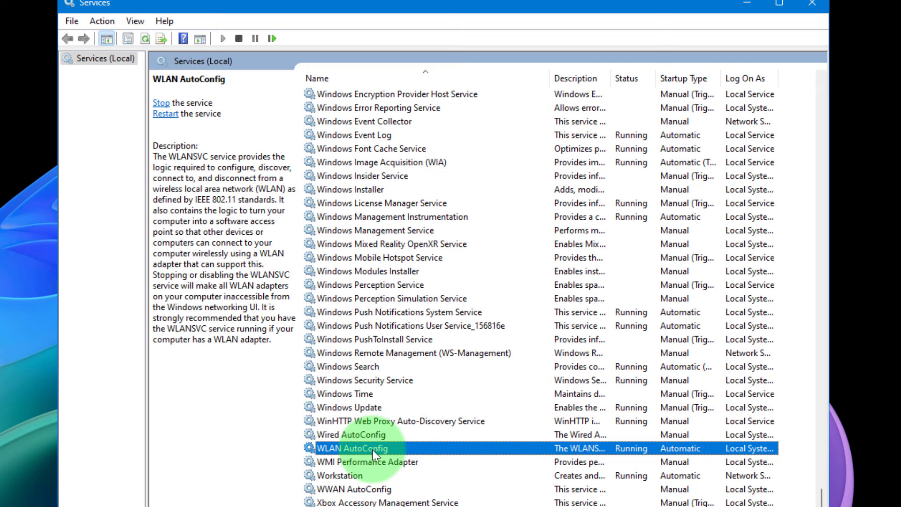
double_click(373, 450)
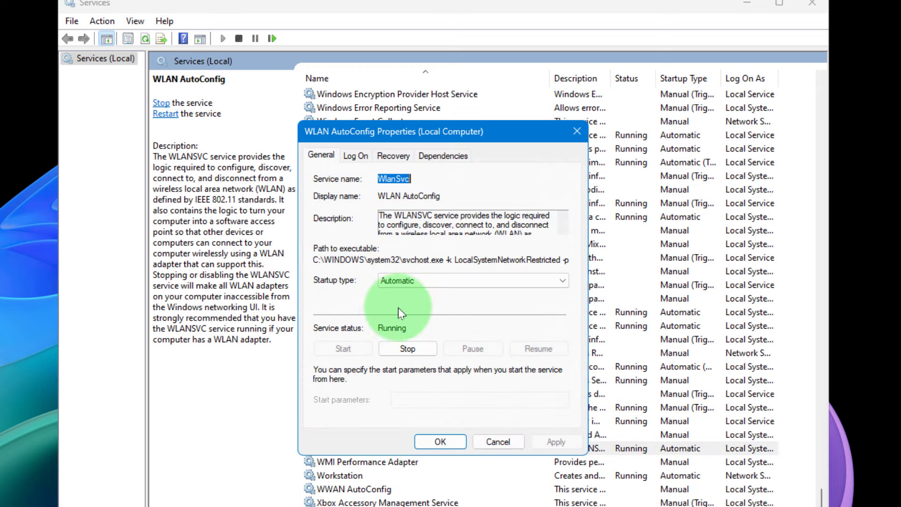
Step: Check that the WLAN AutoConfig startup type is Automatic, confirm the properties and close the Services window
click(415, 287)
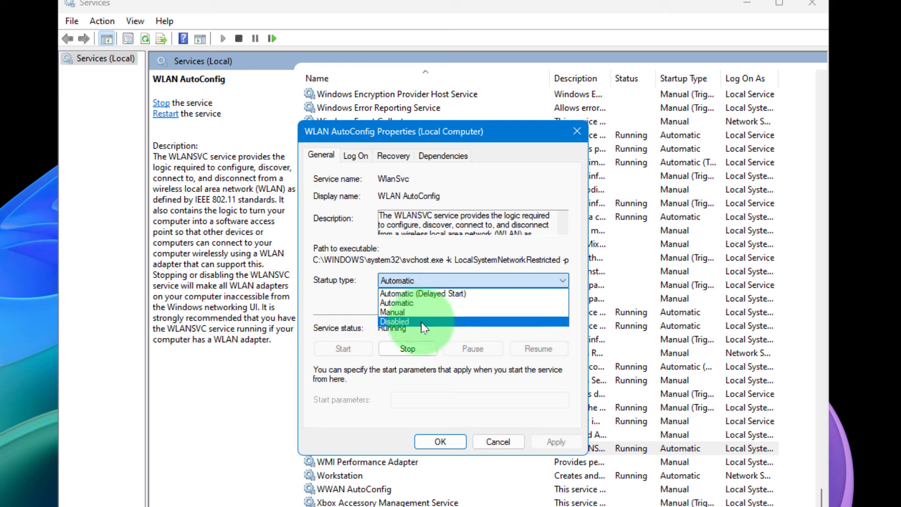
click(350, 293)
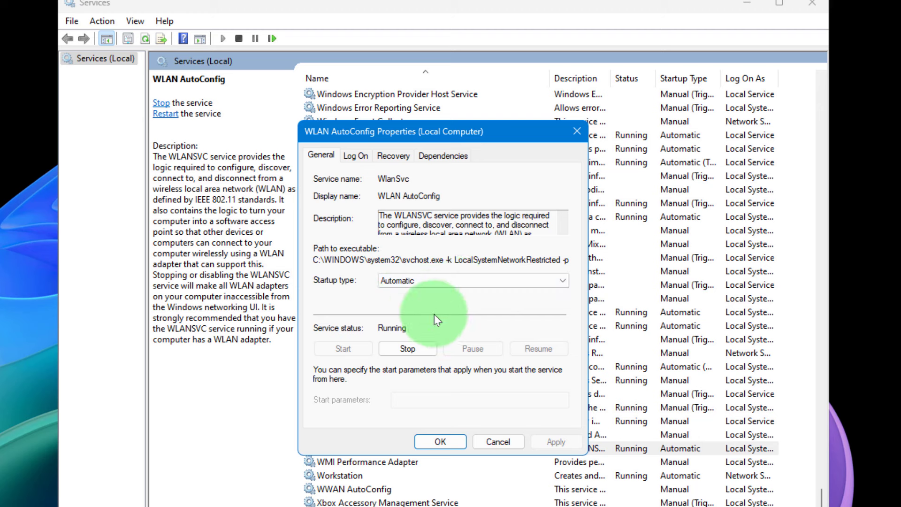
click(428, 443)
click(813, 4)
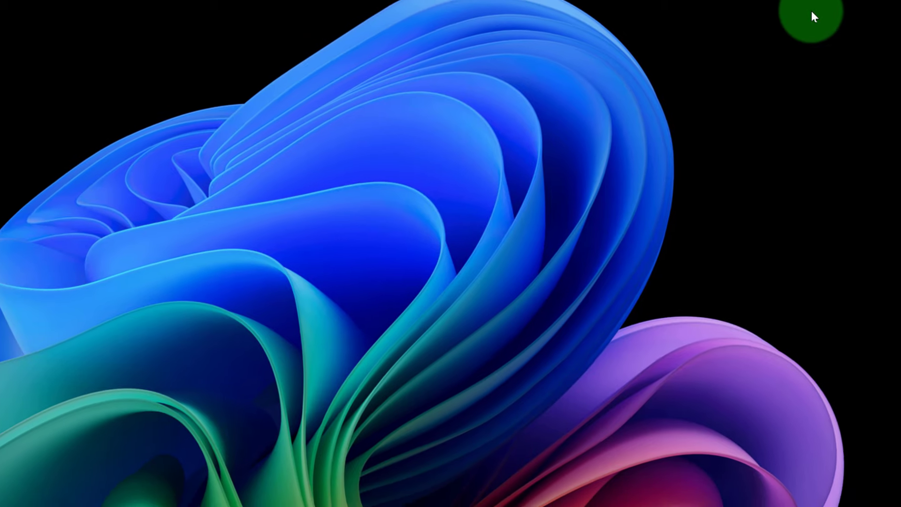